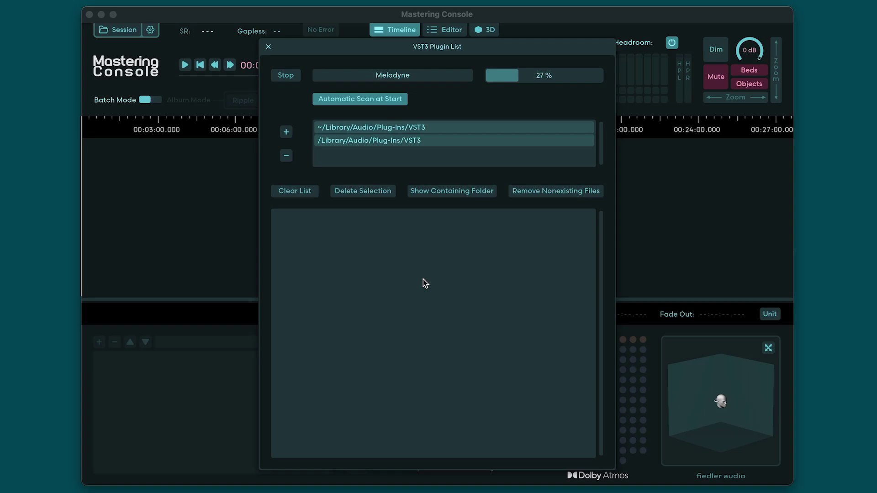
- Close the VST3 Plugin List after the scan of both VST3 folders finishes
{"action": "left_click", "coordinate": [272, 51]}
- Open Options to check CoreAudio output to Pro Tools Audio Bridge 6 at 48000 Hz, 512 samples
{"action": "left_click", "coordinate": [147, 29]}
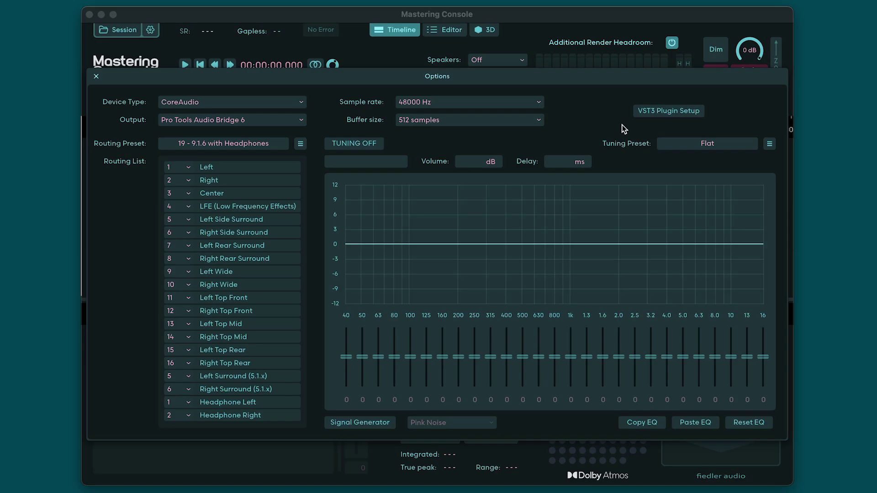
{"action": "left_click", "coordinate": [184, 143]}
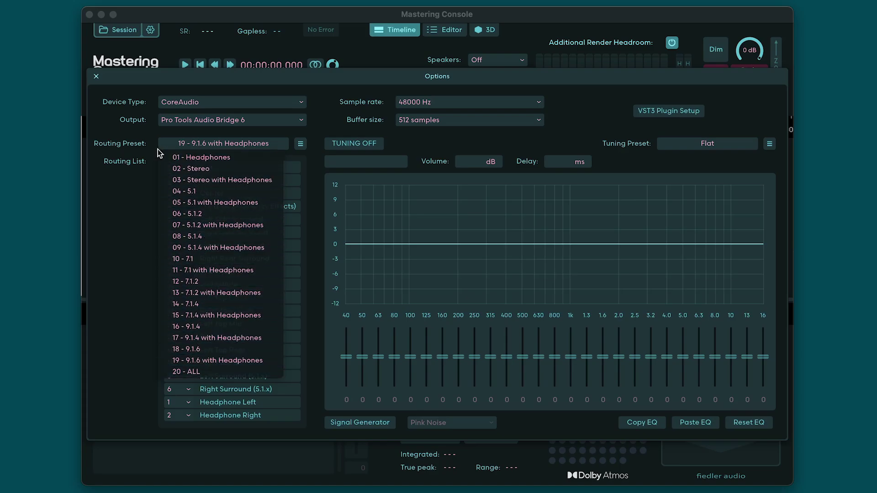
{"action": "left_click", "coordinate": [140, 177]}
{"action": "left_click", "coordinate": [300, 143]}
{"action": "left_click", "coordinate": [151, 179]}
{"action": "left_click", "coordinate": [181, 168]}
{"action": "left_click", "coordinate": [196, 166]}
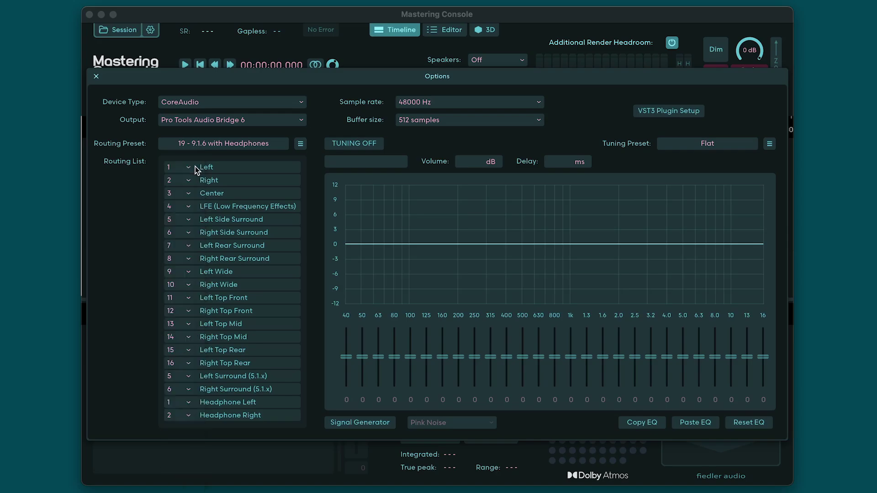
- Apply the 19 - 9.1.6 with Headphones routing preset
{"action": "left_click", "coordinate": [194, 146]}
{"action": "left_click", "coordinate": [194, 361]}
{"action": "left_click", "coordinate": [379, 142]}
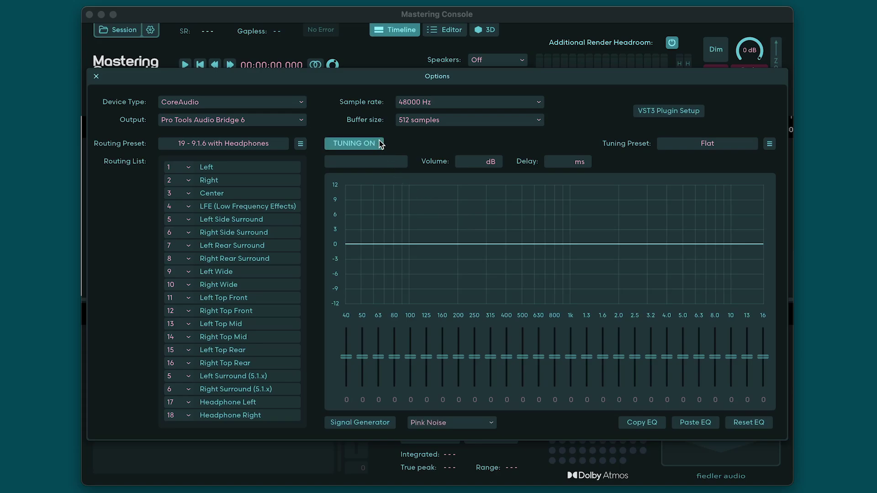
{"action": "left_click", "coordinate": [292, 182]}
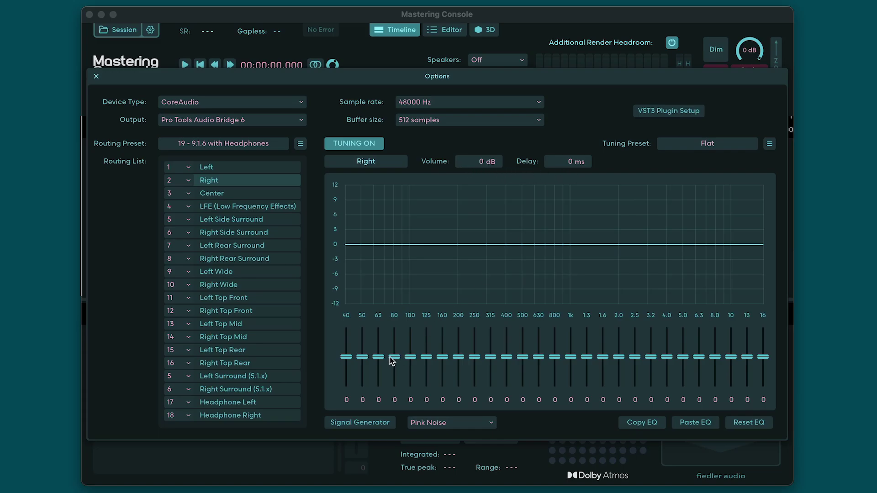
{"action": "left_click_drag", "start_coordinate": [394, 357], "coordinate": [394, 347]}
{"action": "left_click_drag", "start_coordinate": [410, 357], "coordinate": [426, 348]}
{"action": "left_click", "coordinate": [440, 423]}
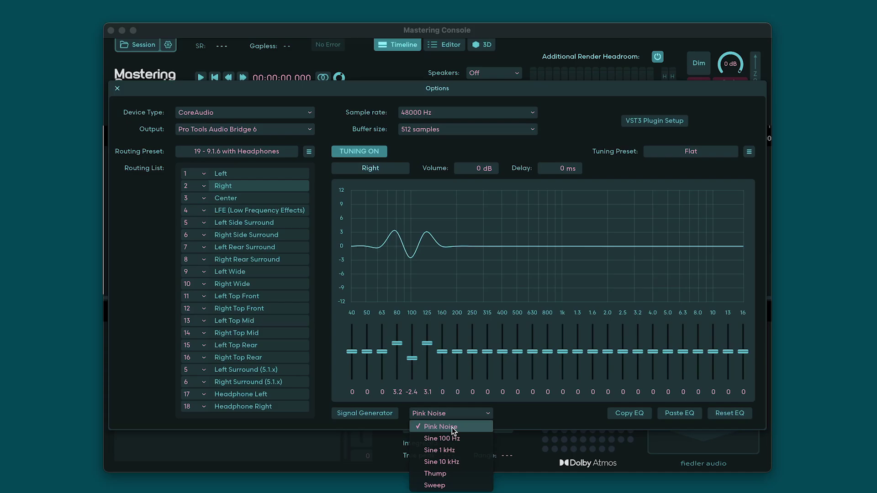
{"action": "left_click", "coordinate": [452, 427]}
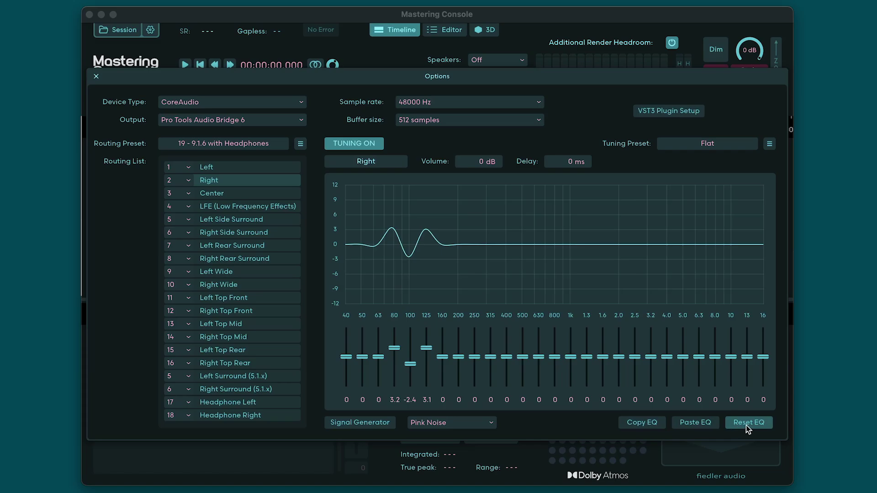
{"action": "left_click", "coordinate": [746, 426]}
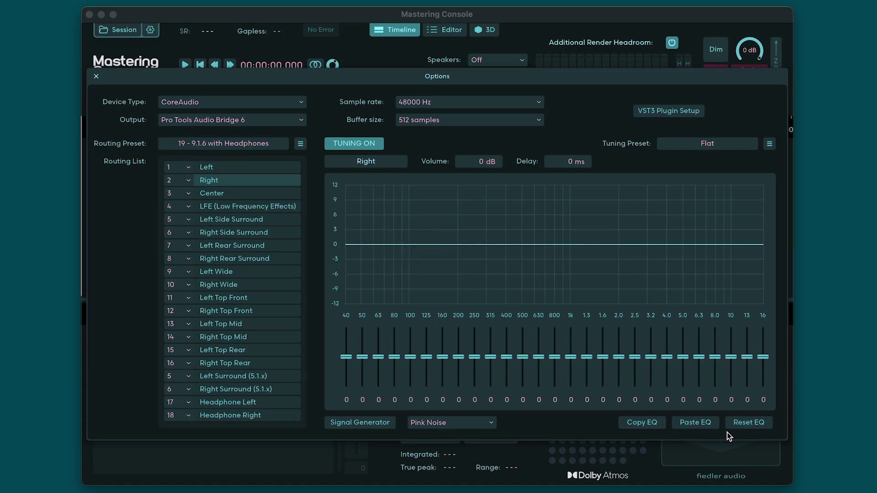
{"action": "left_click", "coordinate": [770, 145]}
{"action": "left_click", "coordinate": [760, 163]}
- Rescan the VST3 plugins, then delete Melodyne, Metaplugin and PluginDoctor from the list
{"action": "left_click", "coordinate": [700, 114]}
{"action": "left_click", "coordinate": [281, 77]}
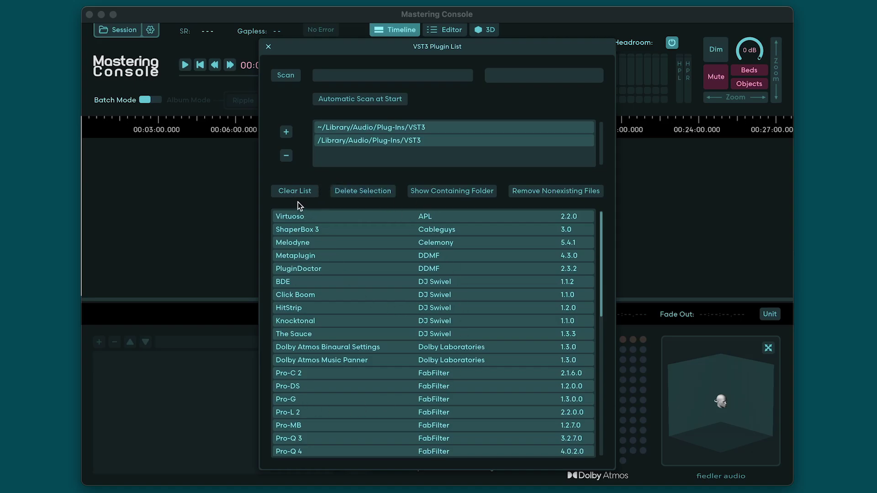
{"action": "left_click", "coordinate": [327, 245]}
{"action": "left_click", "coordinate": [332, 267], "text": "shift"}
{"action": "left_click", "coordinate": [363, 190]}
- Reveal the plugin's containing folder in Finder, then close the Finder window
{"action": "left_click", "coordinate": [430, 195]}
{"action": "left_click_drag", "start_coordinate": [589, 1], "coordinate": [641, 5]}
{"action": "left_click", "coordinate": [531, 4]}
{"action": "scroll", "coordinate": [513, 244], "scroll_direction": "down", "scroll_amount": 7}
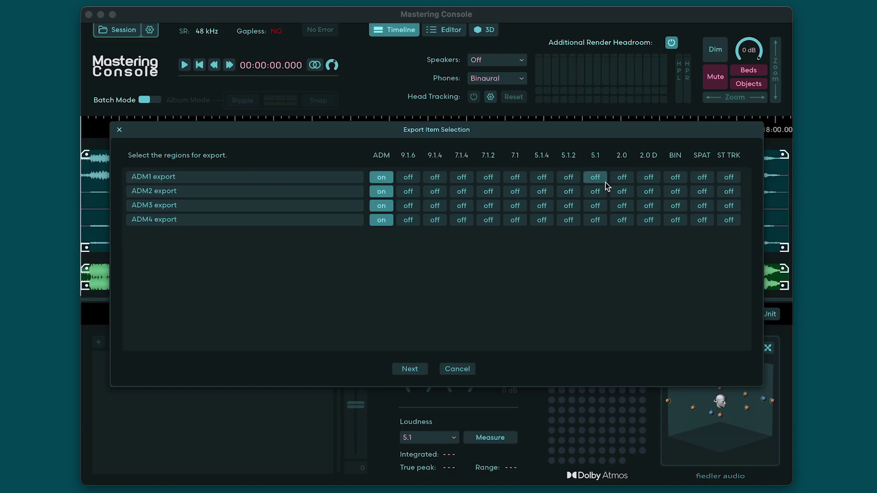
- Add multi exports: ADM2 9.1.4 and 2.0 D, ADM3 7.1.2, ADM4 5.1
{"action": "left_click", "coordinate": [439, 192]}
{"action": "left_click", "coordinate": [488, 206]}
{"action": "left_click", "coordinate": [597, 220]}
{"action": "left_click", "coordinate": [653, 194]}
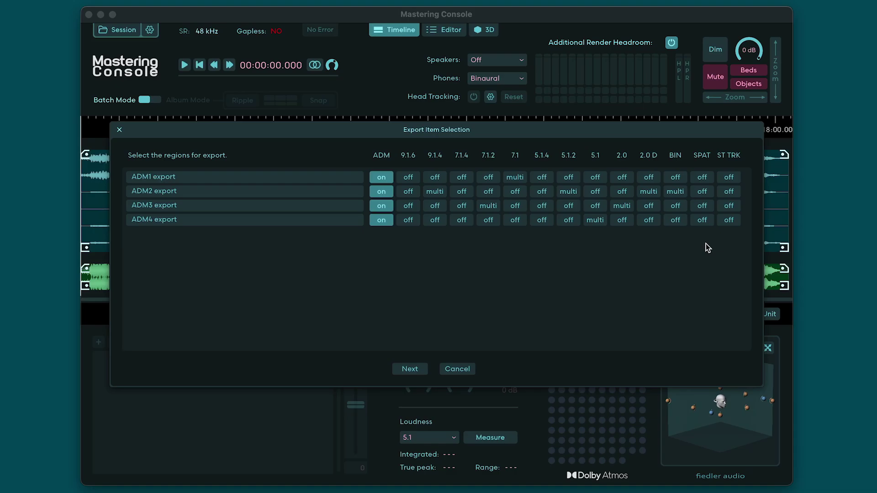